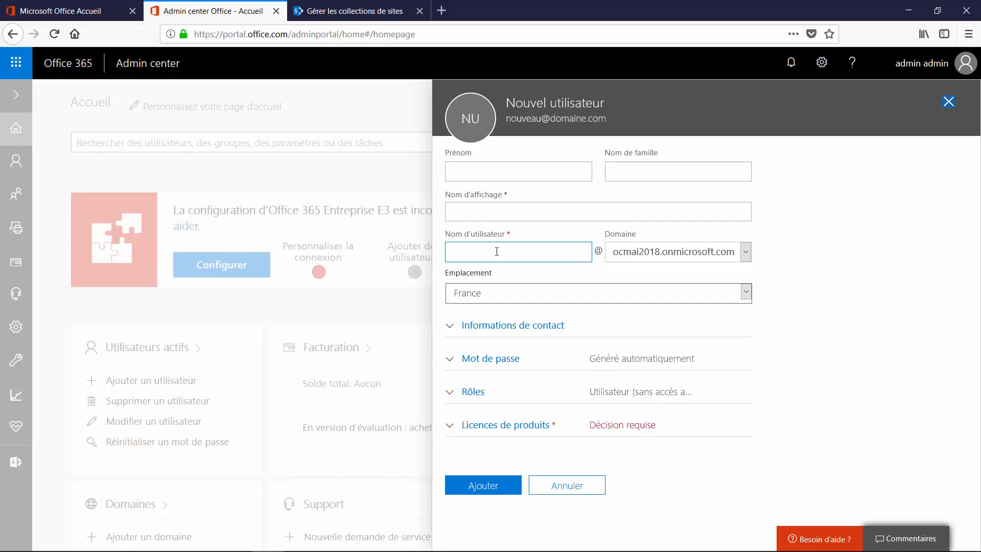
- Enter the new user's first name, surname and sign-in username, letting the display name auto-fill
left_click(500, 169)
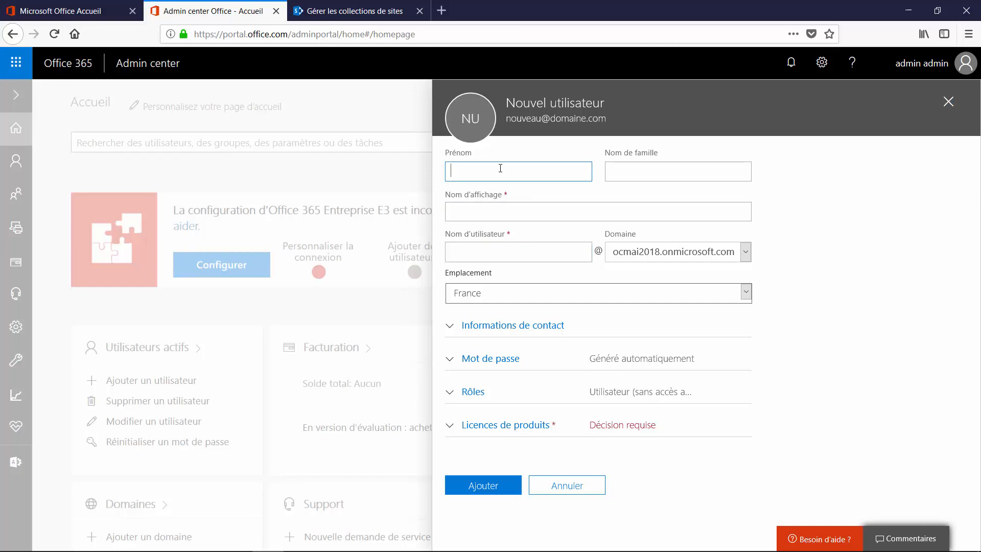
type("Jean")
key("Tab")
type("Va")
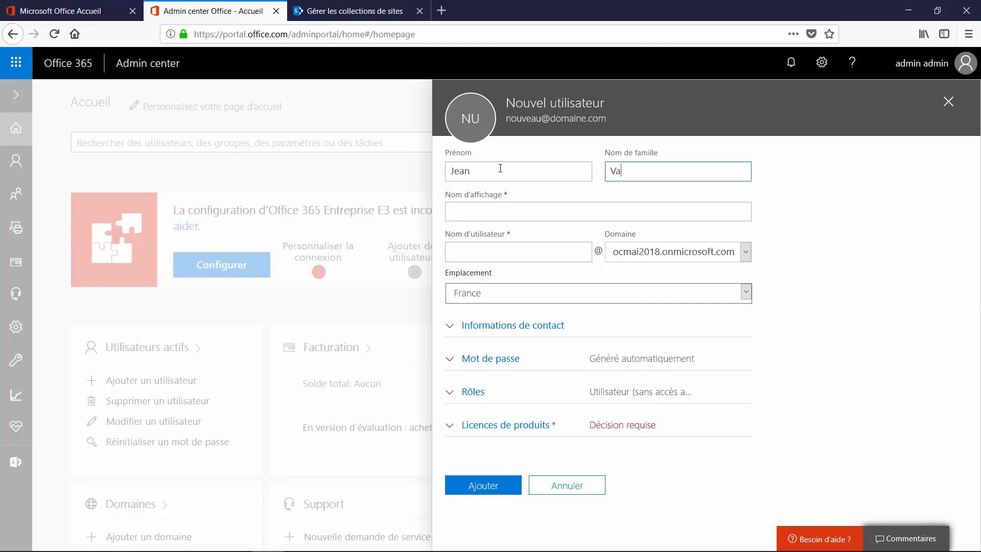
type("l")
type("j")
type("aean")
key("Tab")
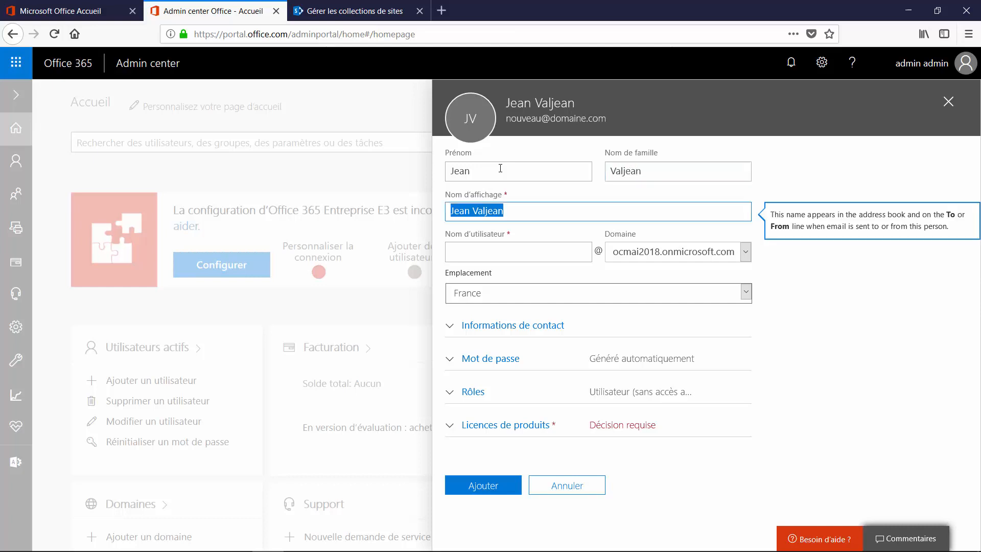
key("Tab")
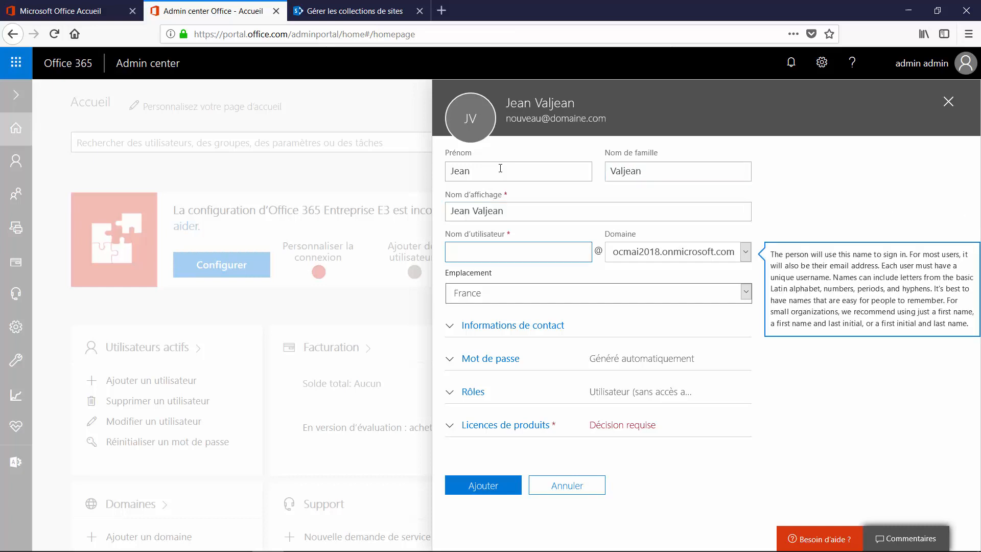
type("jvaljean")
- Switch the password to 'Me laisser créer le mot de passe' and enter a strong custom password
left_click(488, 361)
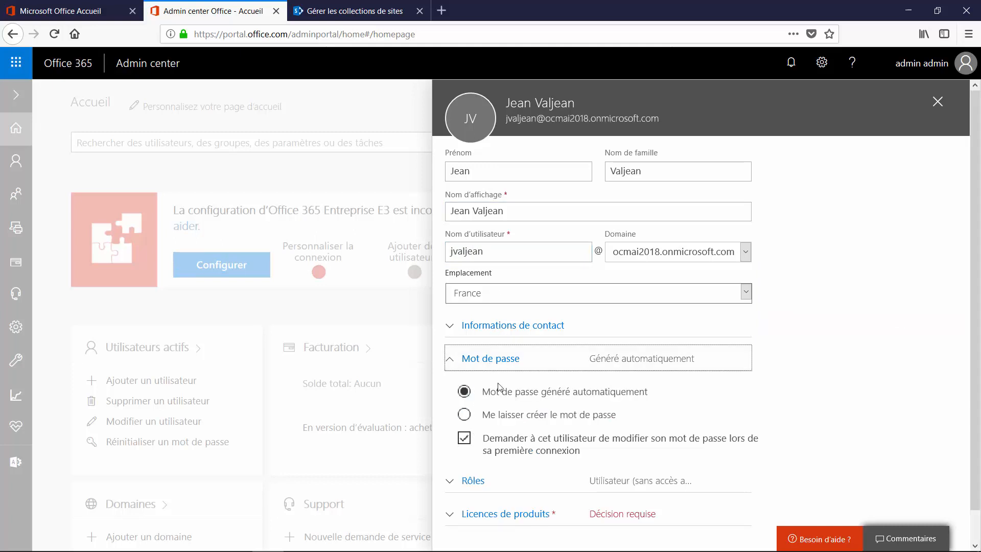
left_click(465, 415)
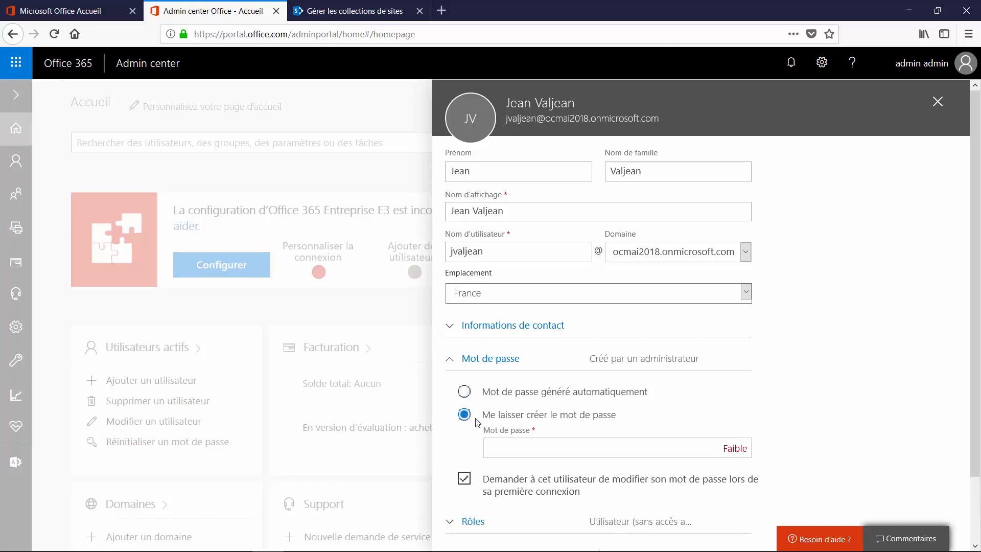
left_click(515, 452)
type("••••••")
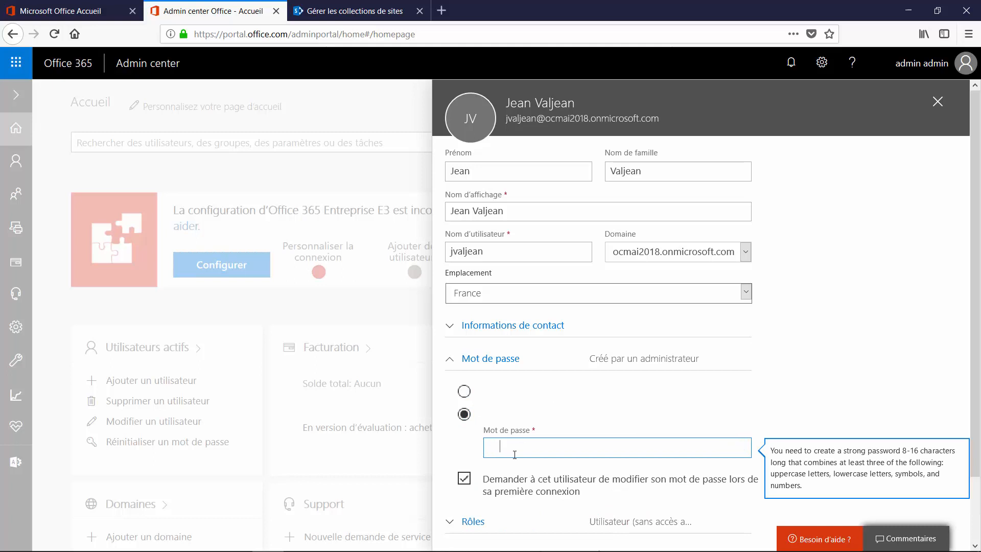
type("••••")
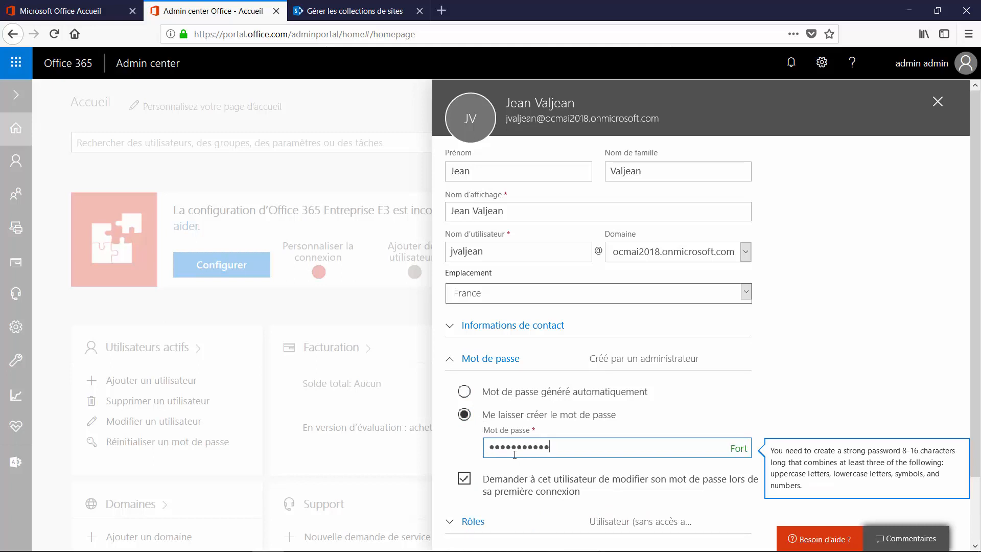
- Try the Administrateur général and personnalisé roles, then settle on 'Utilisateur (sans accès administrateur)'
scroll(515, 455, "down", 3)
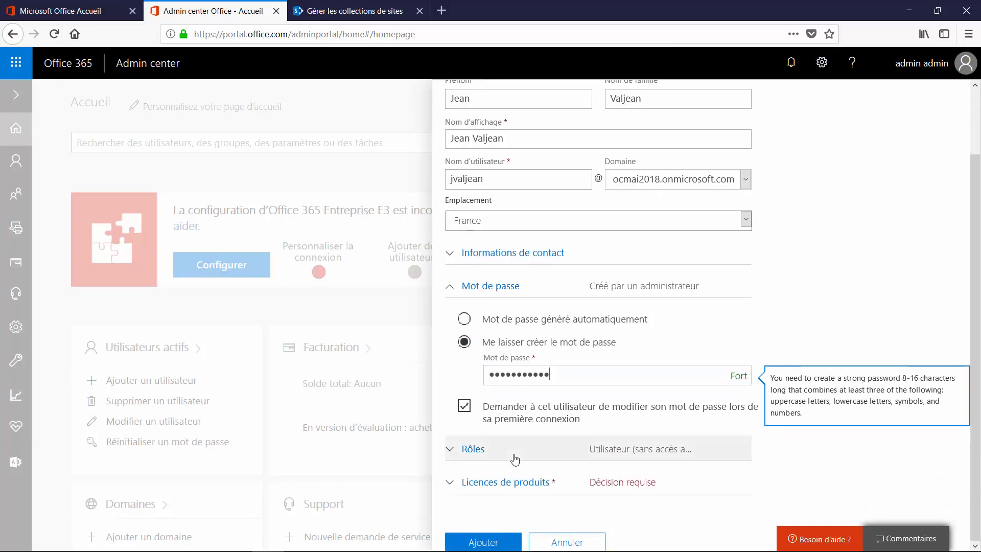
left_click(485, 454)
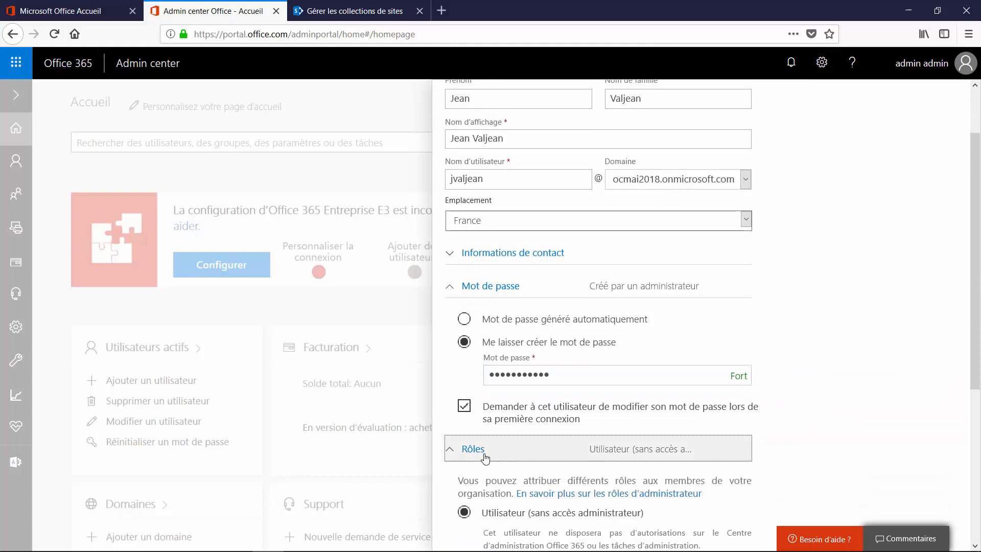
scroll(485, 457, "down", 5)
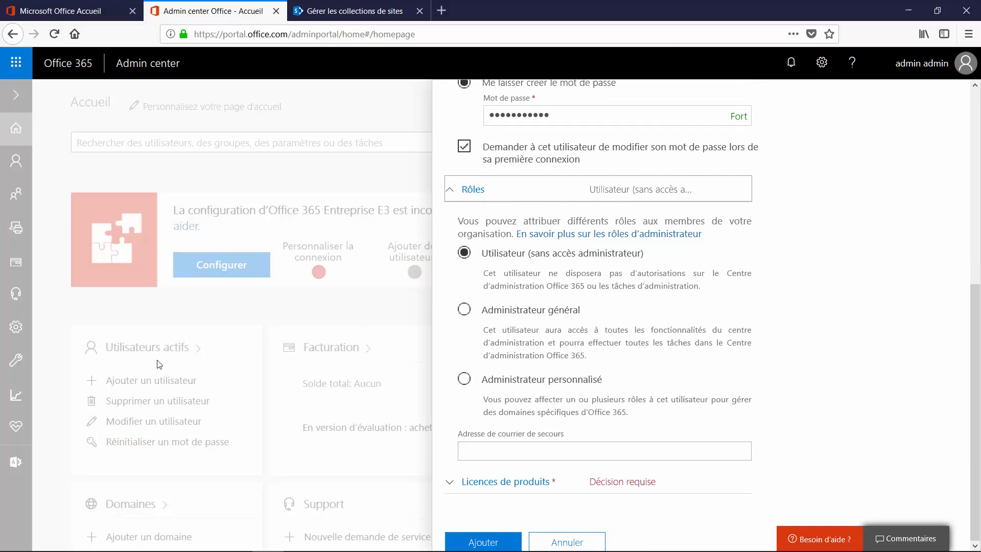
left_click(565, 317)
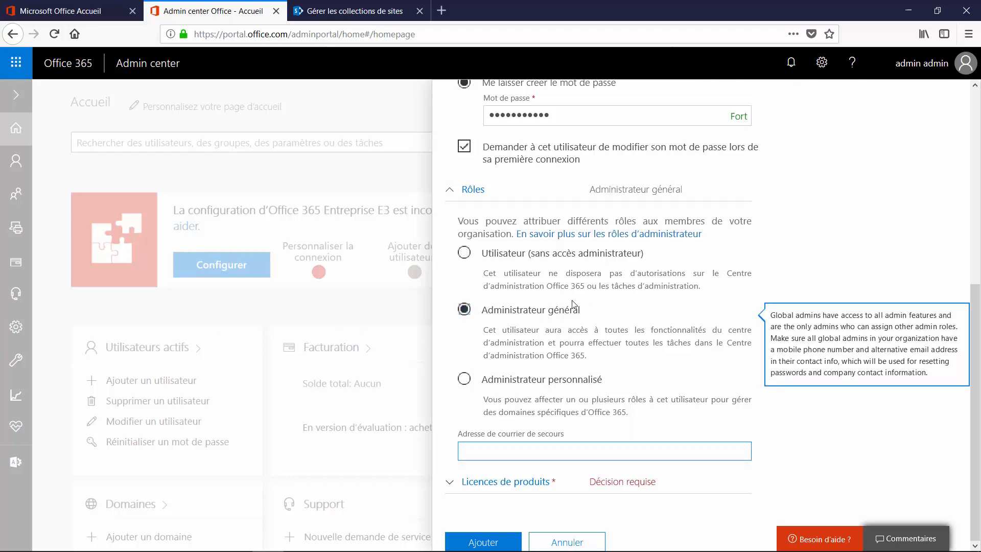
left_click(524, 383)
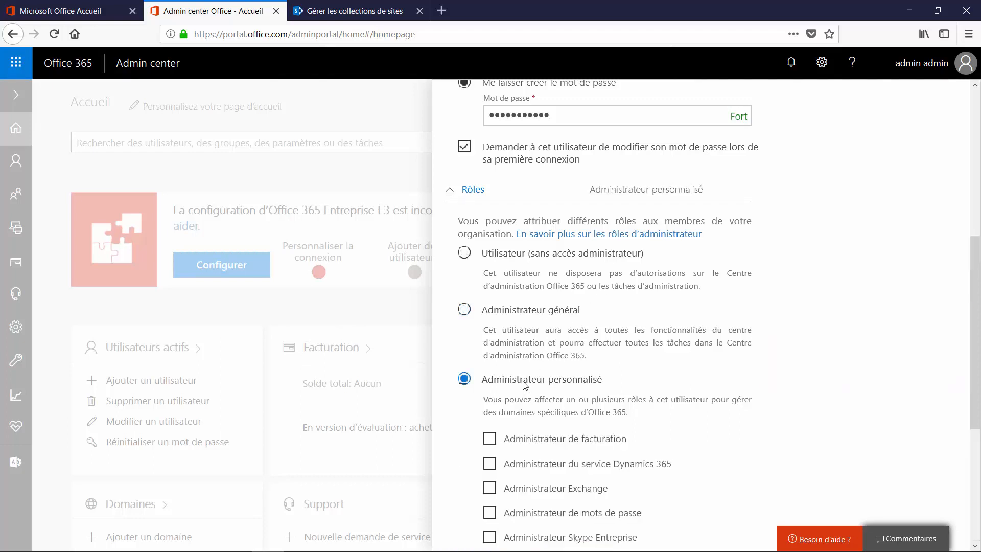
scroll(525, 384, "down", 5)
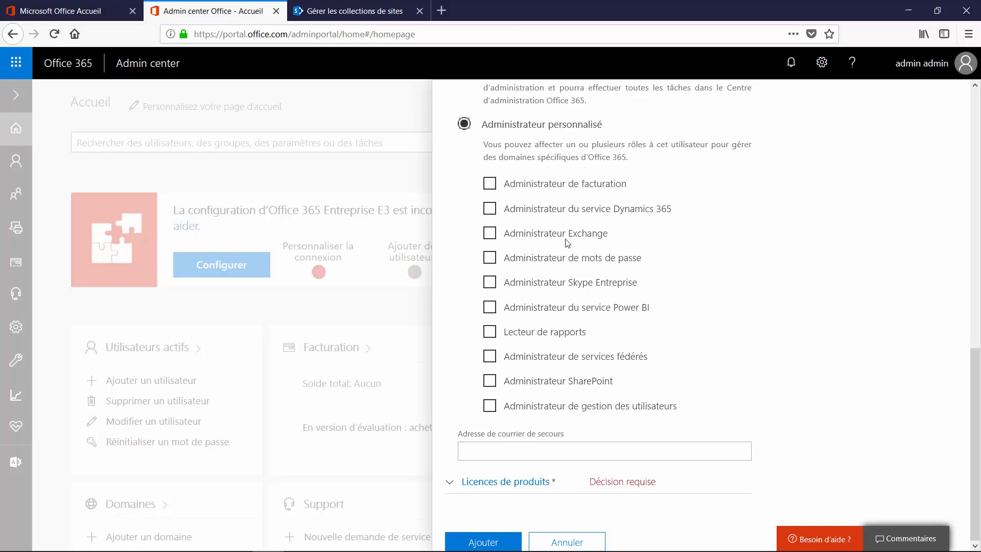
scroll(567, 242, "up", 4)
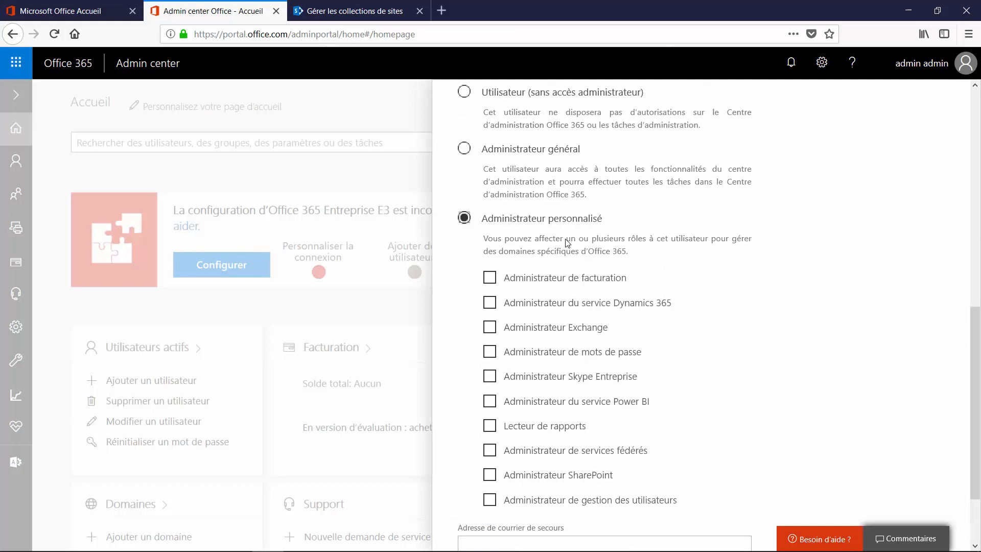
left_click(464, 201)
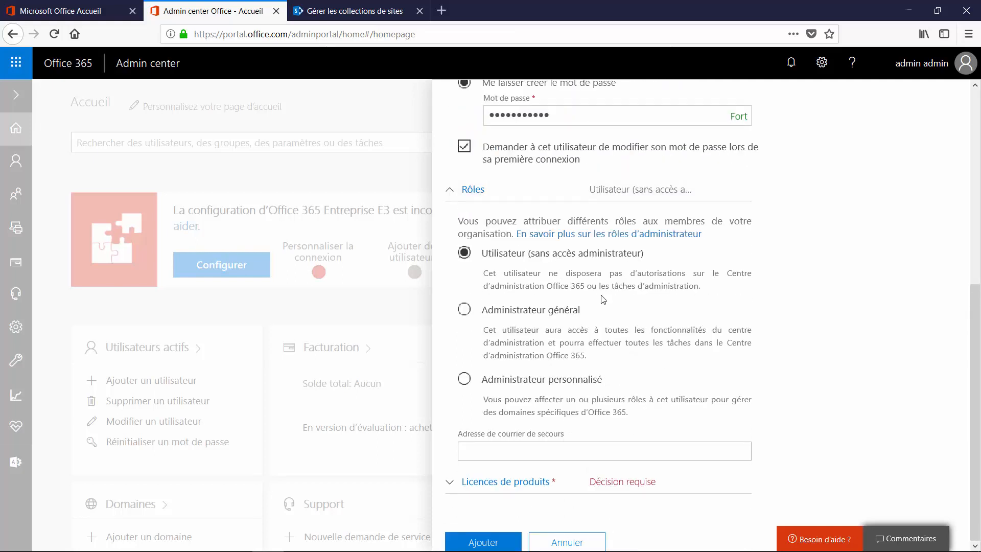
- Turn on the Office 365 Entreprise E3 licence and review its enabled services
left_click(526, 490)
scroll(527, 492, "down", 2)
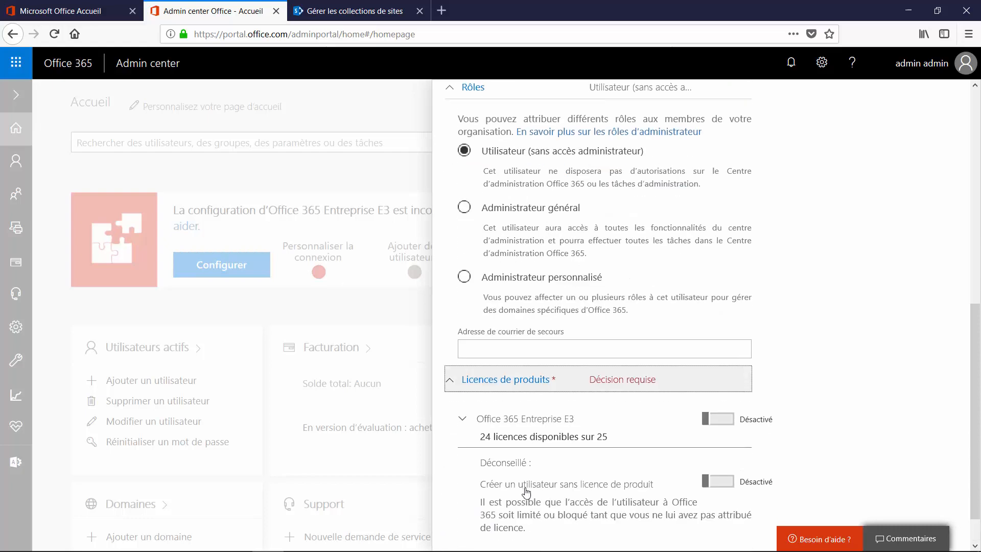
scroll(527, 492, "down", 1)
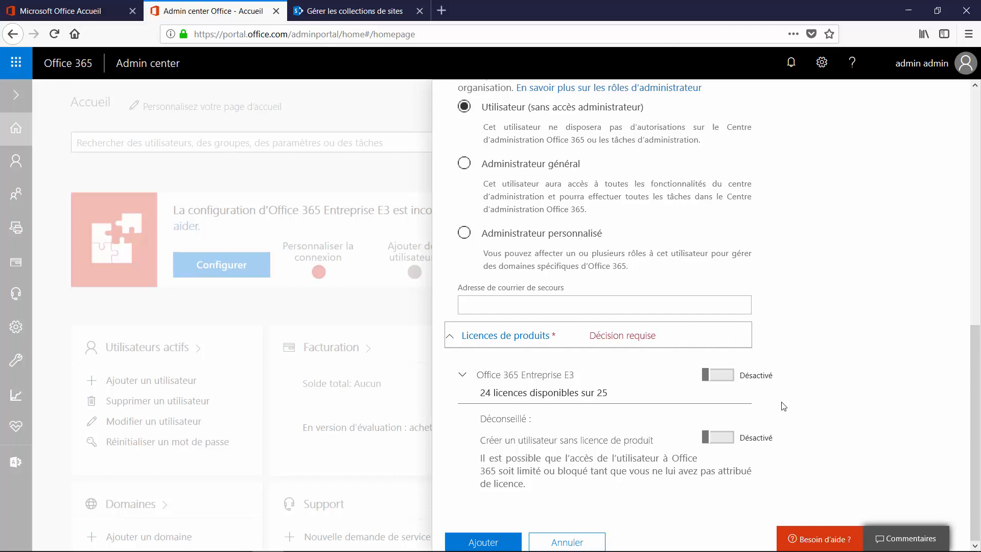
left_click(720, 376)
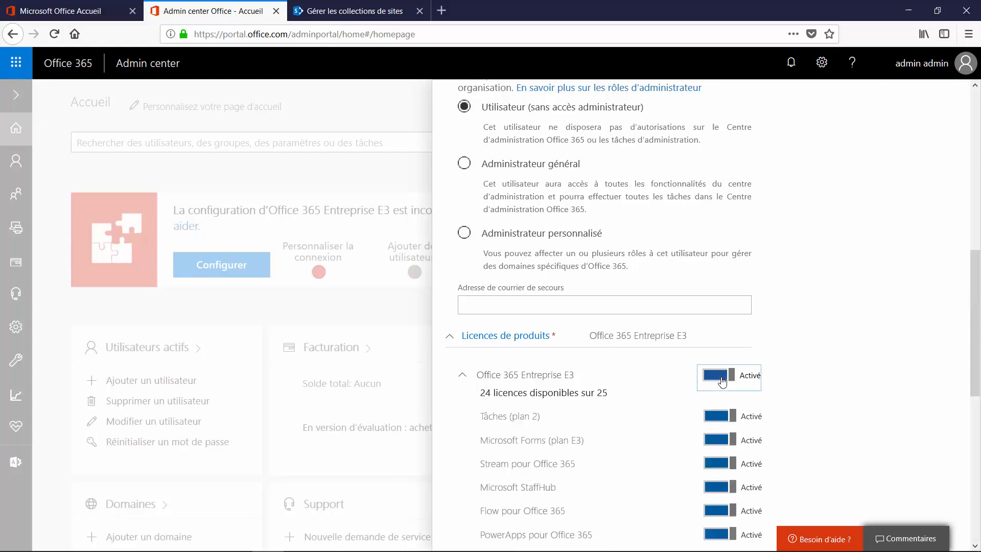
scroll(721, 381, "down", 7)
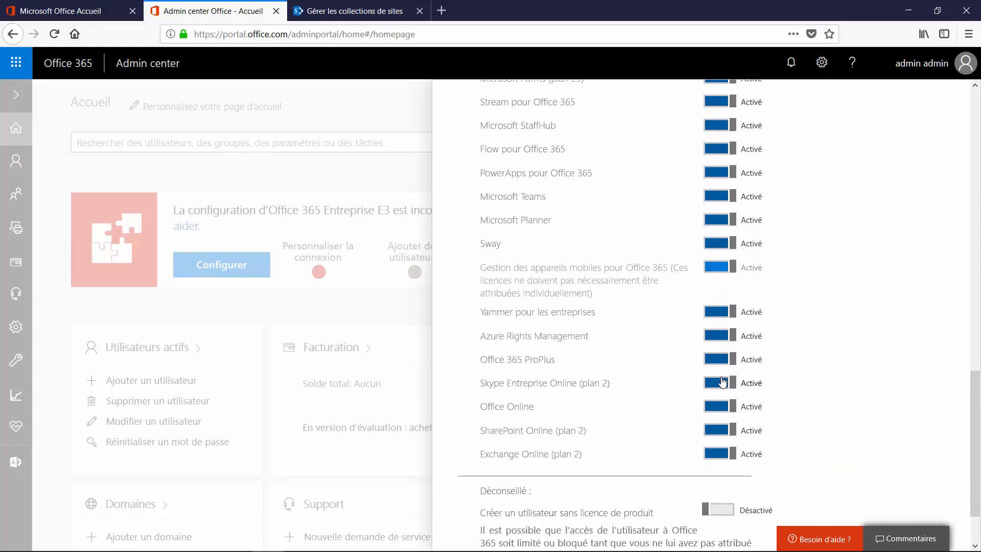
scroll(722, 379, "up", 3)
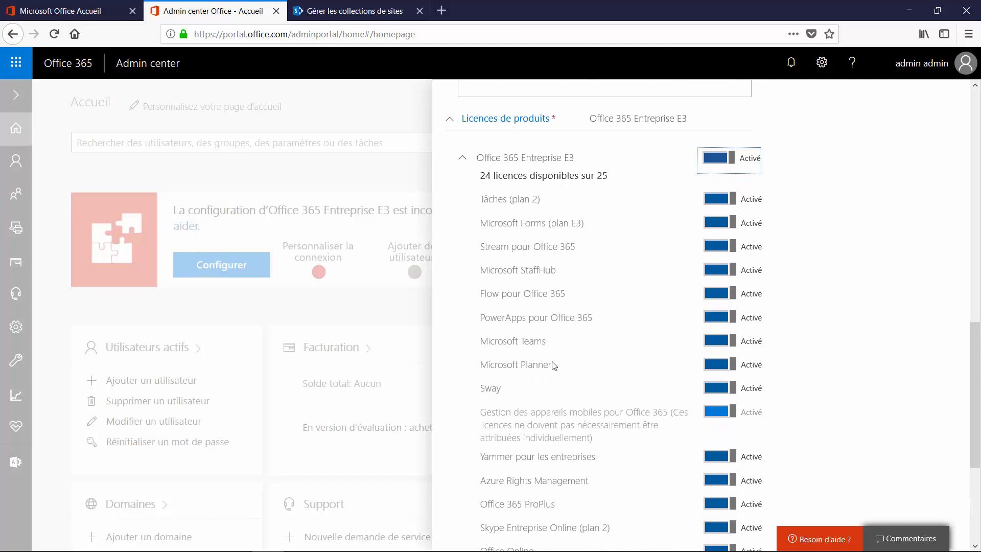
scroll(566, 407, "down", 4)
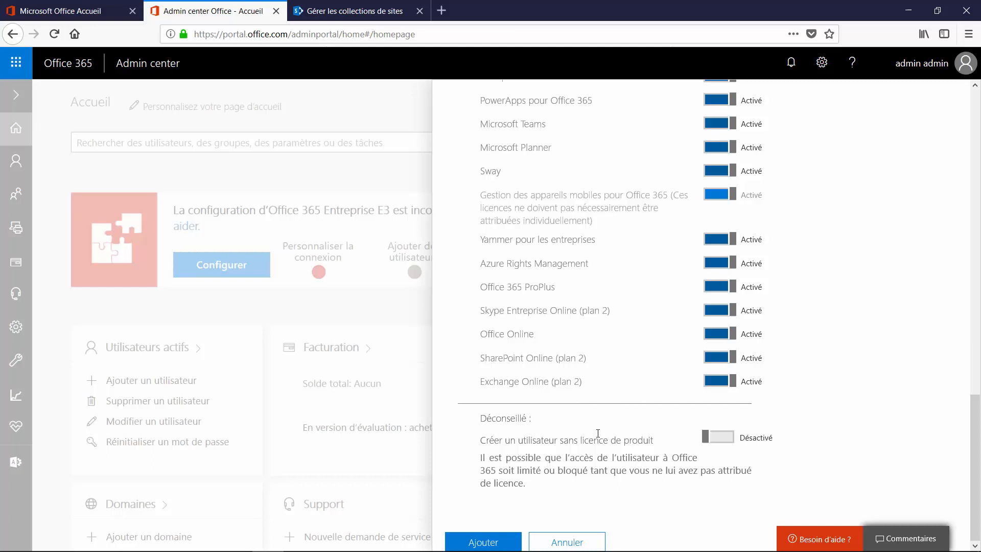
- Create the user account and briefly reveal its generated password
left_click(484, 541)
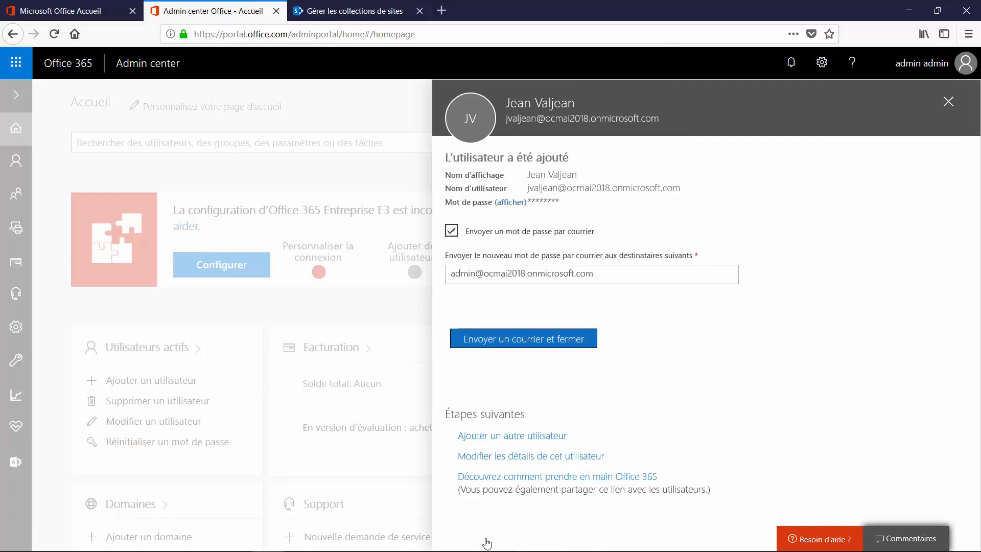
left_click(520, 203)
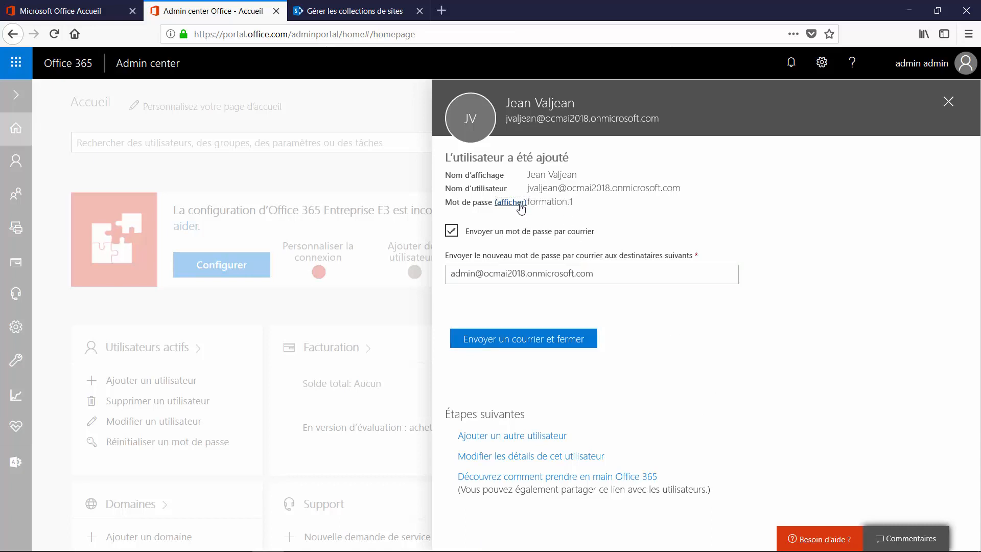
left_click(521, 203)
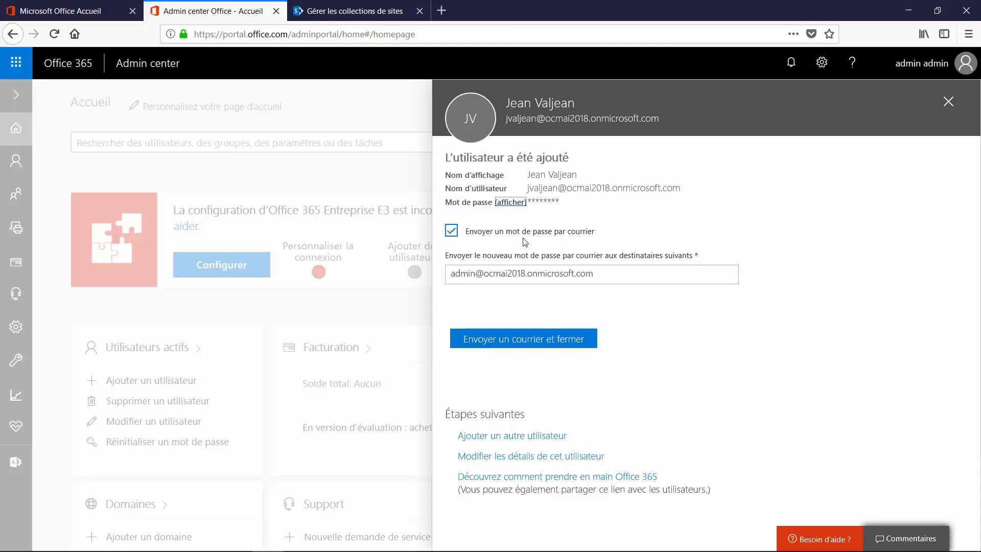
- Replace the password-email recipient with the personal Outlook.com address
left_click(595, 274)
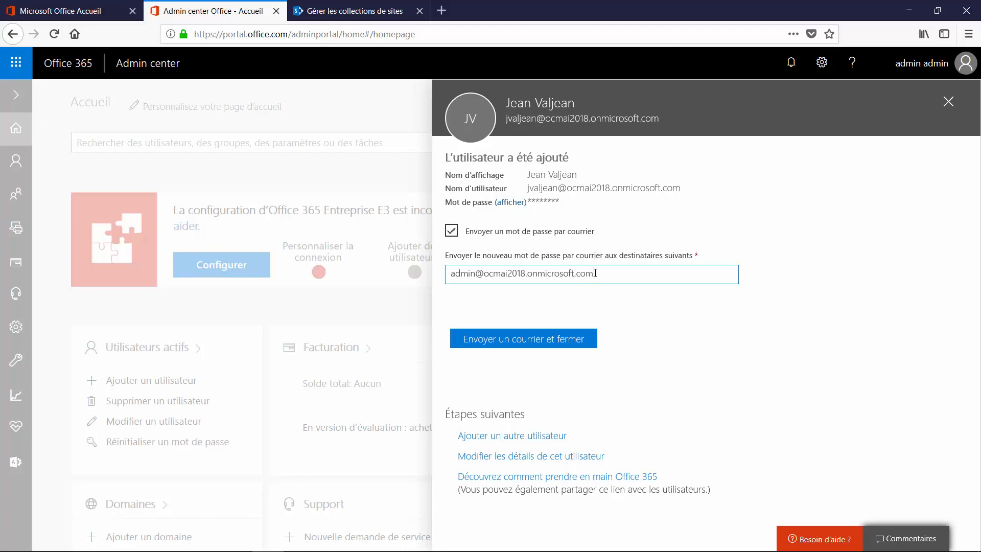
triple_click(595, 273)
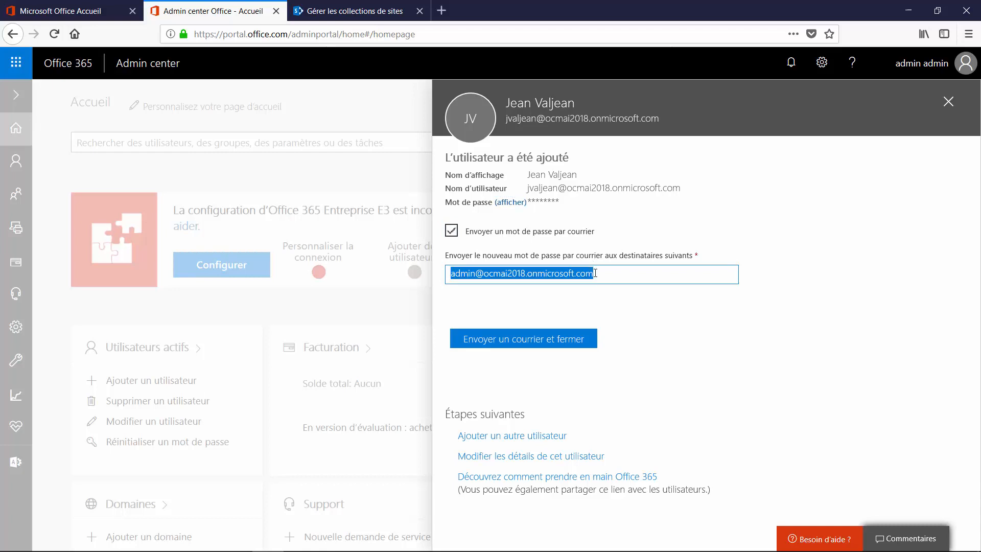
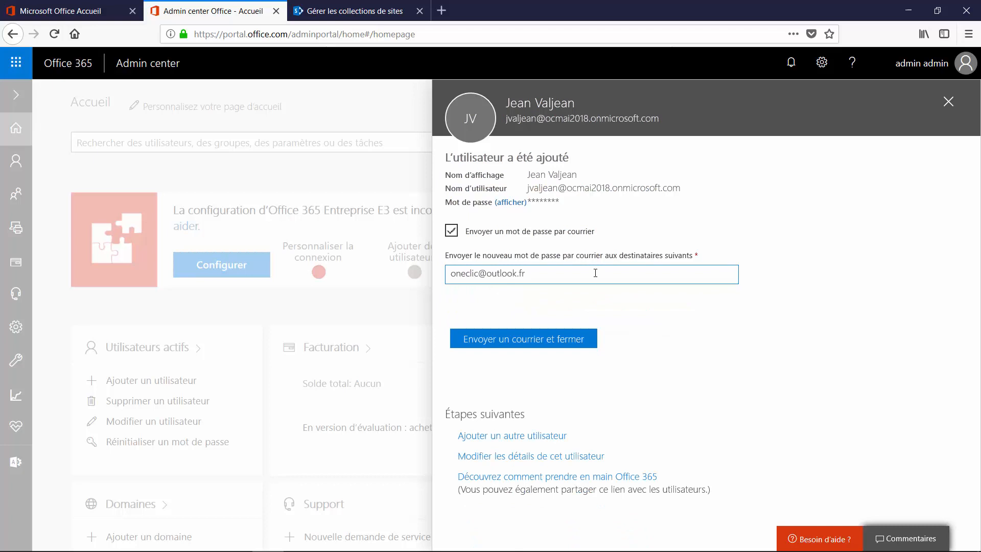
- Send the password email, close the panel and switch to the Outlook.com inbox
left_click(551, 339)
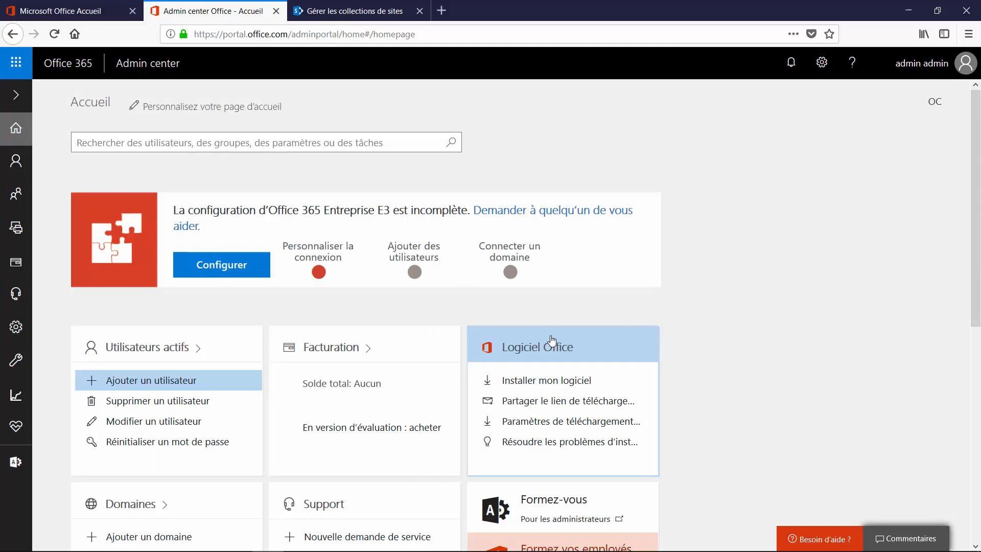
mouse_move(14, 182)
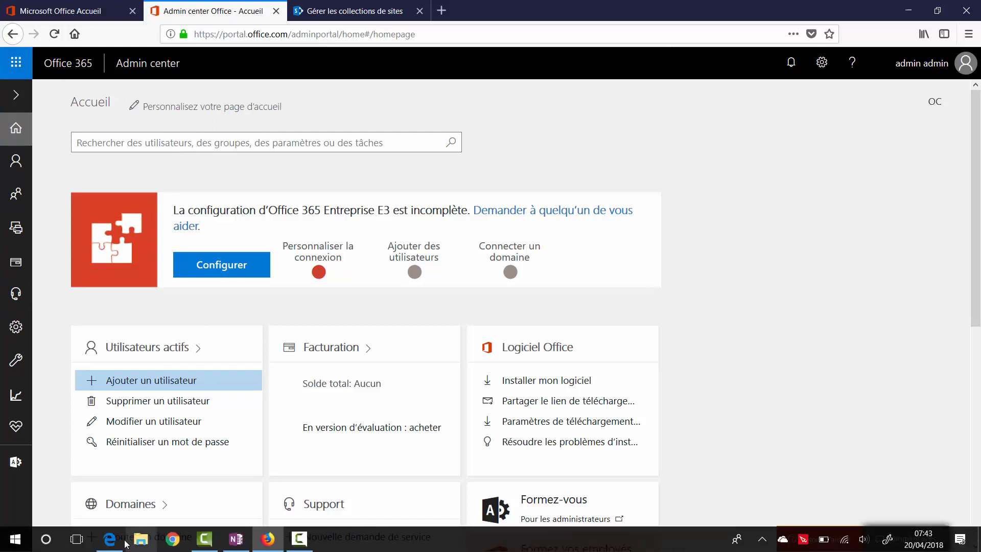
left_click(110, 539)
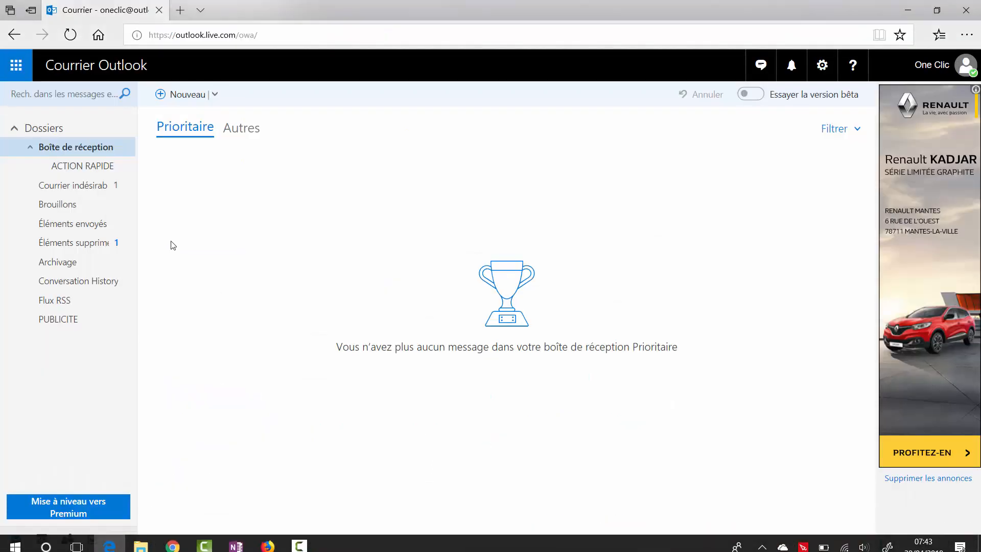
- Check the Prioritaire and Autres inbox tabs for the password email, then return to the Admin center
left_click(239, 133)
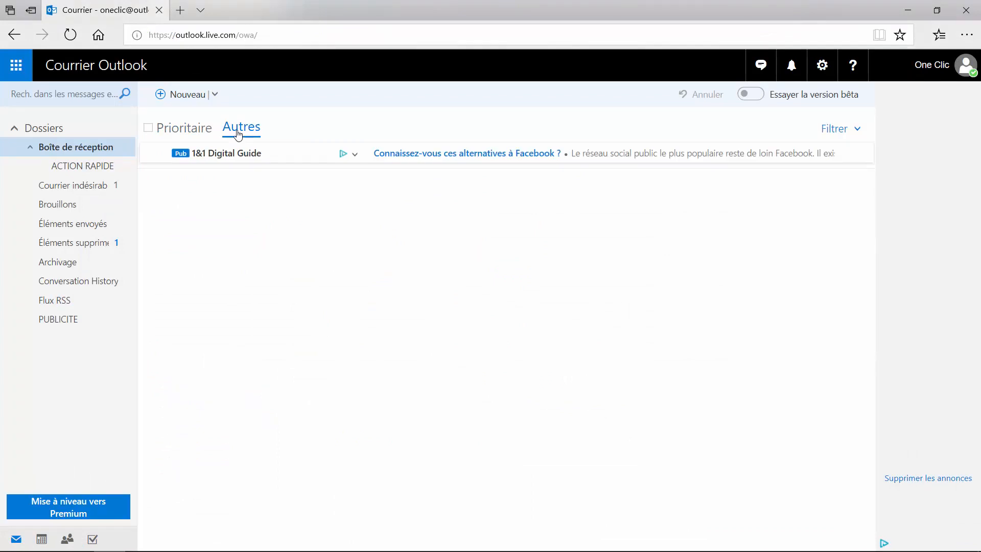
left_click(204, 131)
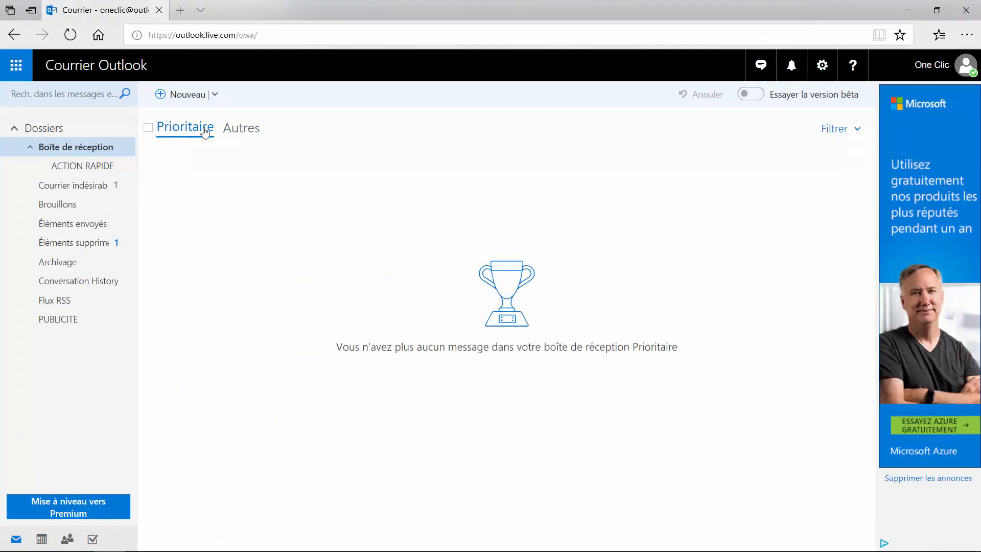
left_click(232, 130)
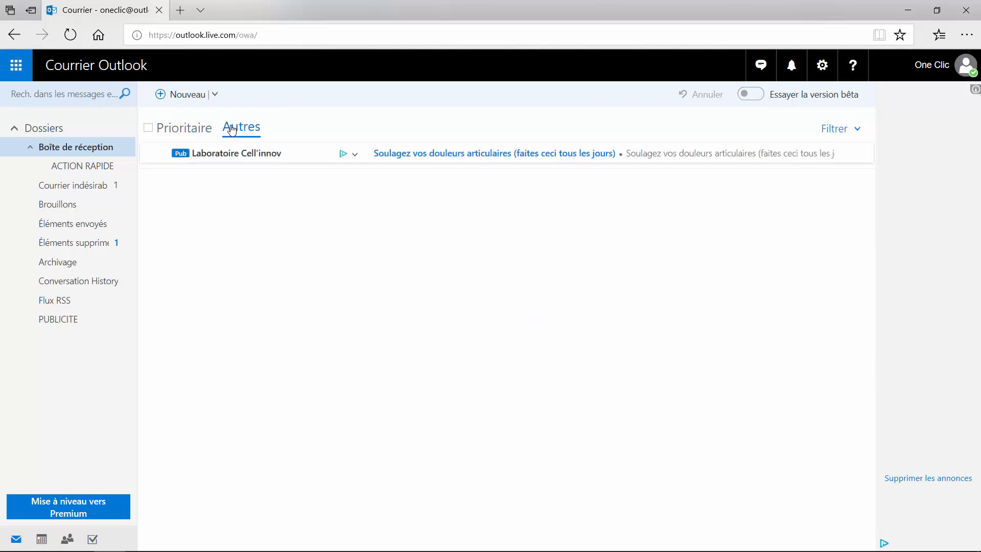
left_click(184, 132)
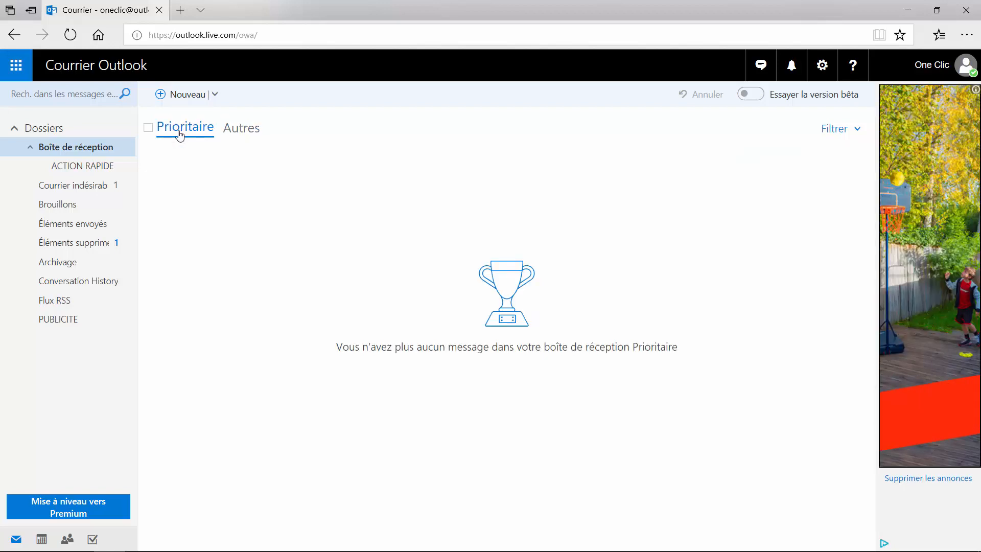
mouse_move(173, 551)
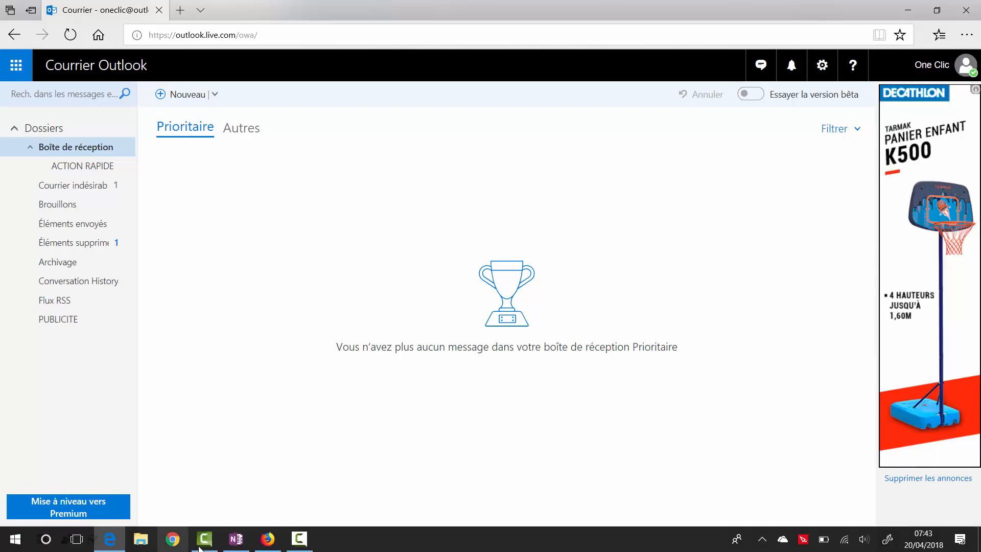
left_click(268, 475)
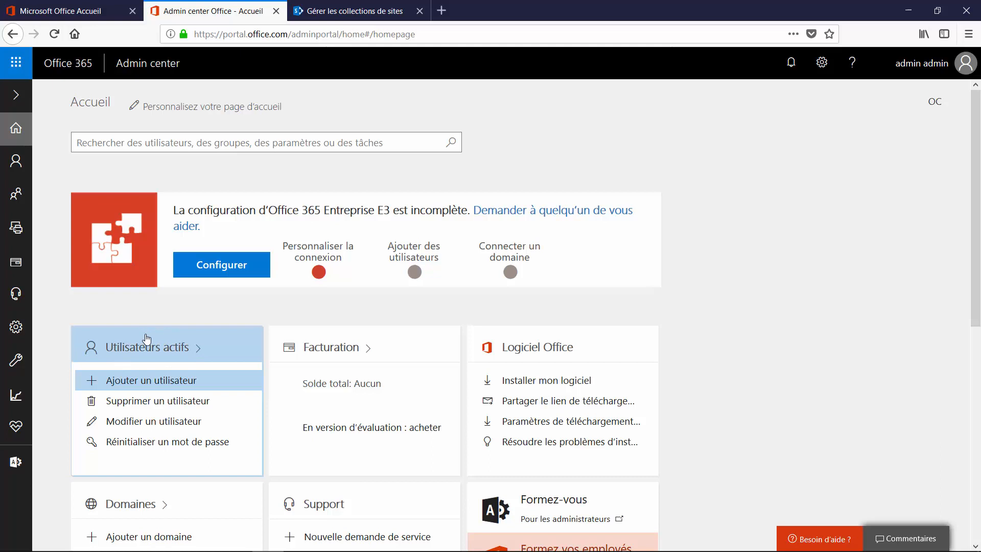
- Open Utilisateurs actifs to confirm the new user is listed with Office 365 Entreprise E3
left_click(146, 342)
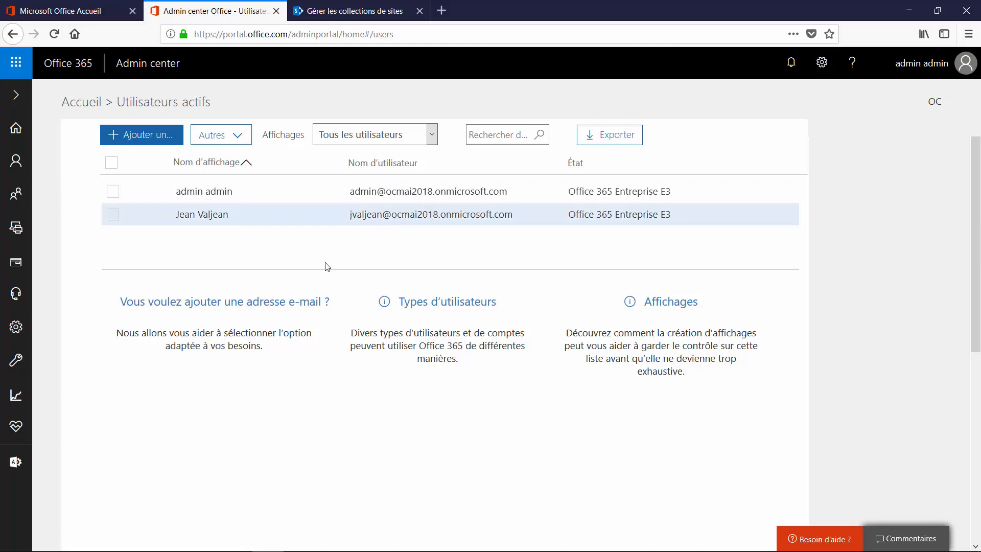
mouse_move(219, 549)
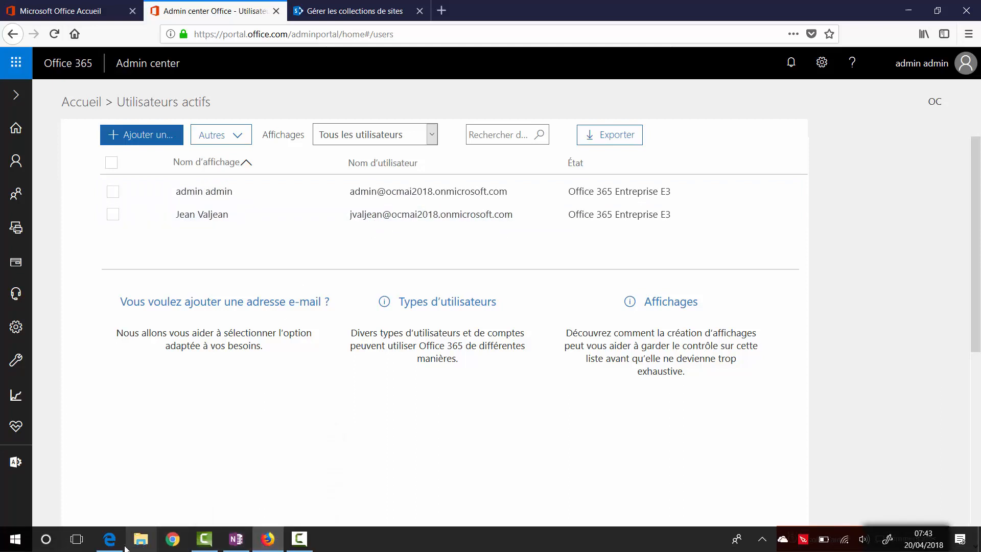
mouse_move(117, 548)
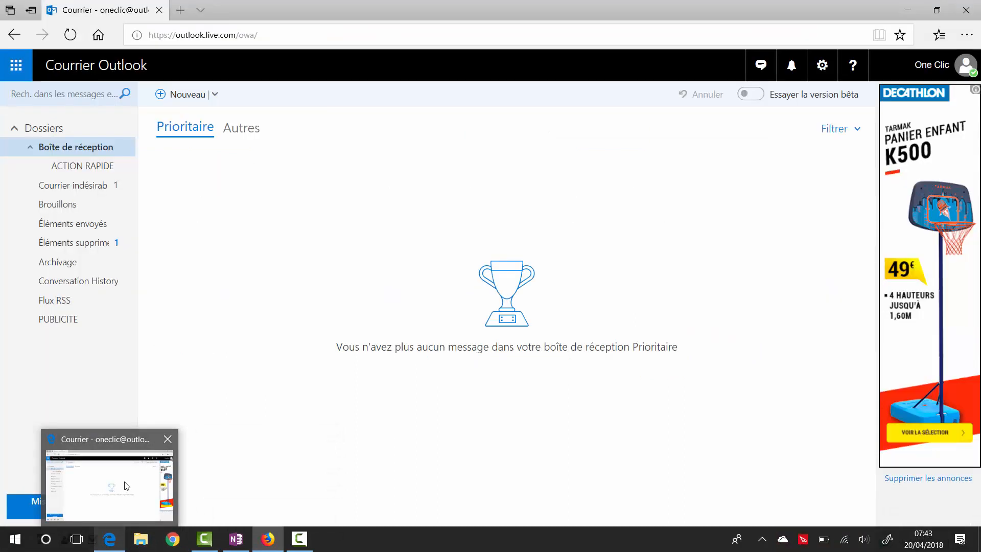
- Open the Microsoft Online Services Team email under Autres and read the temporary password
left_click(126, 486)
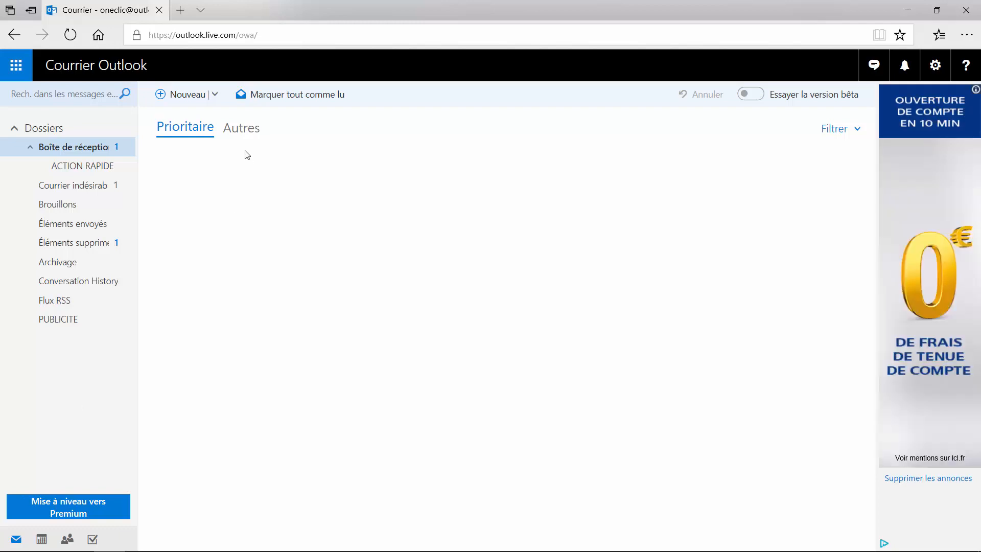
left_click(249, 132)
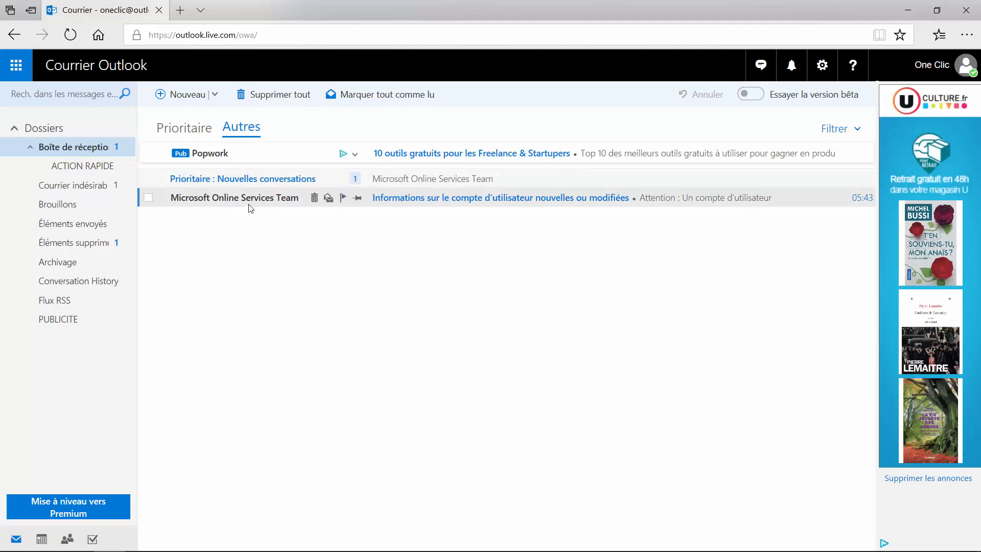
left_click(249, 203)
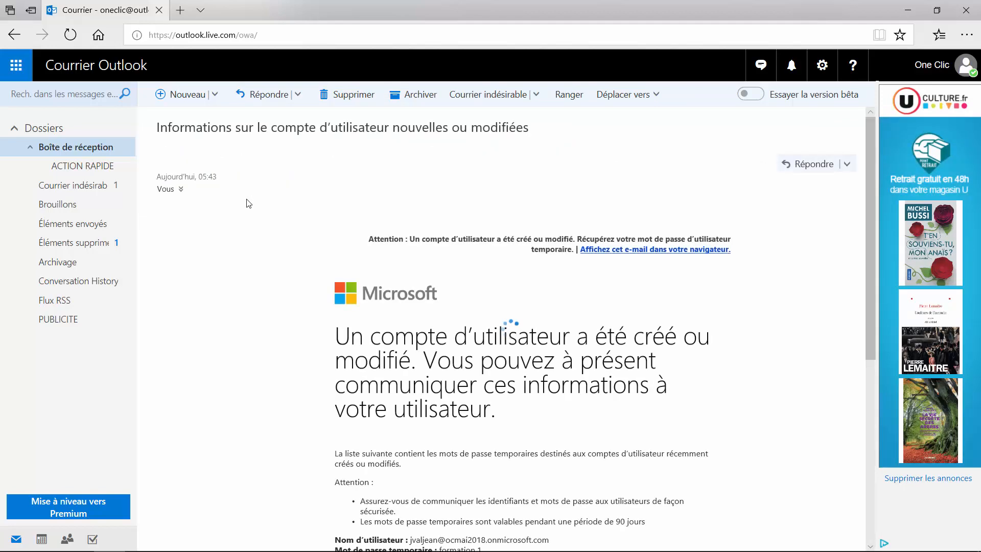
scroll(463, 320, "down", 3)
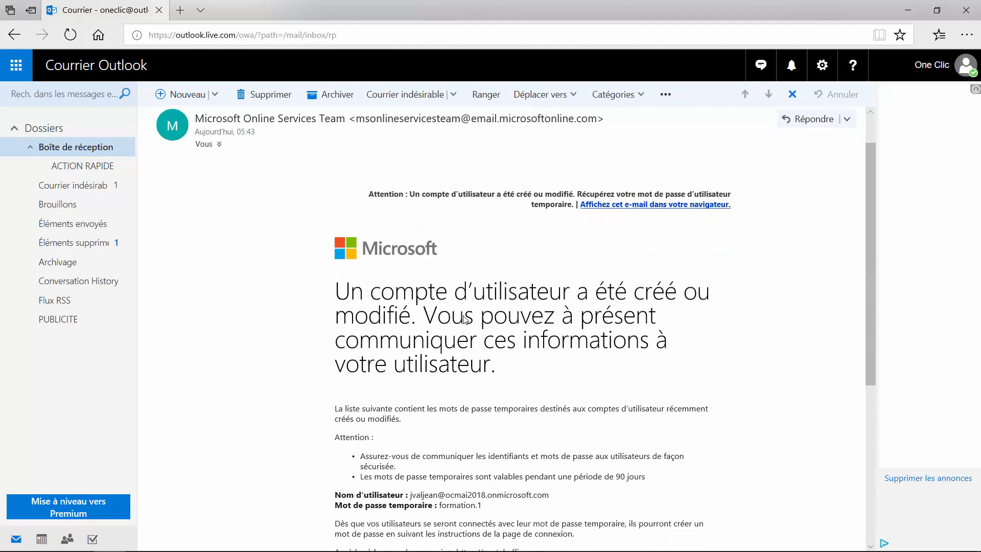
scroll(463, 319, "down", 2)
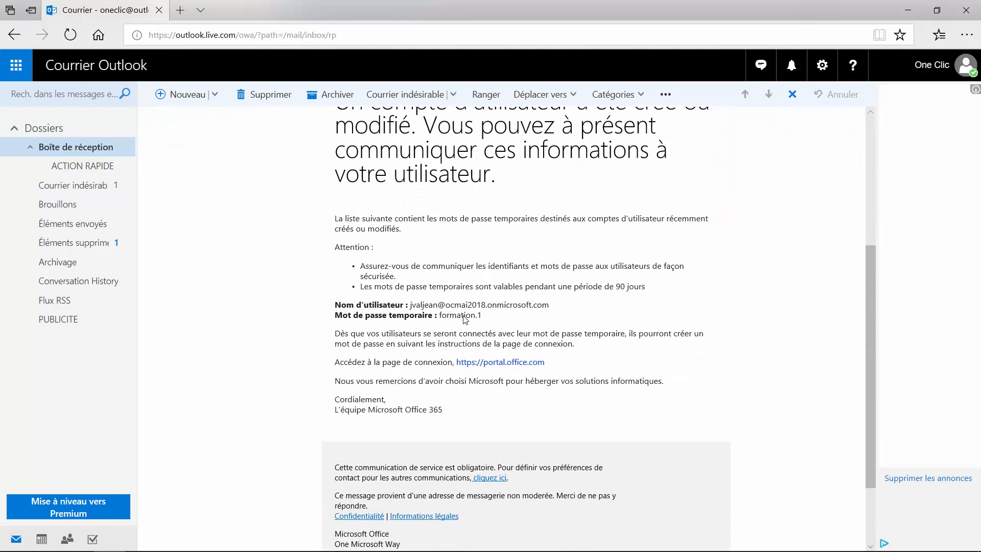
scroll(465, 318, "down", 2)
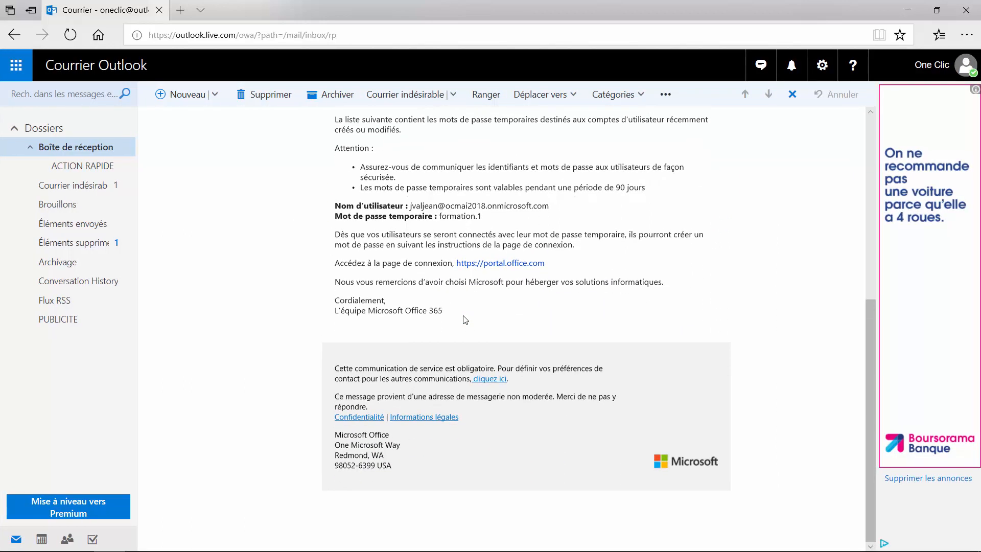
scroll(465, 320, "up", 3)
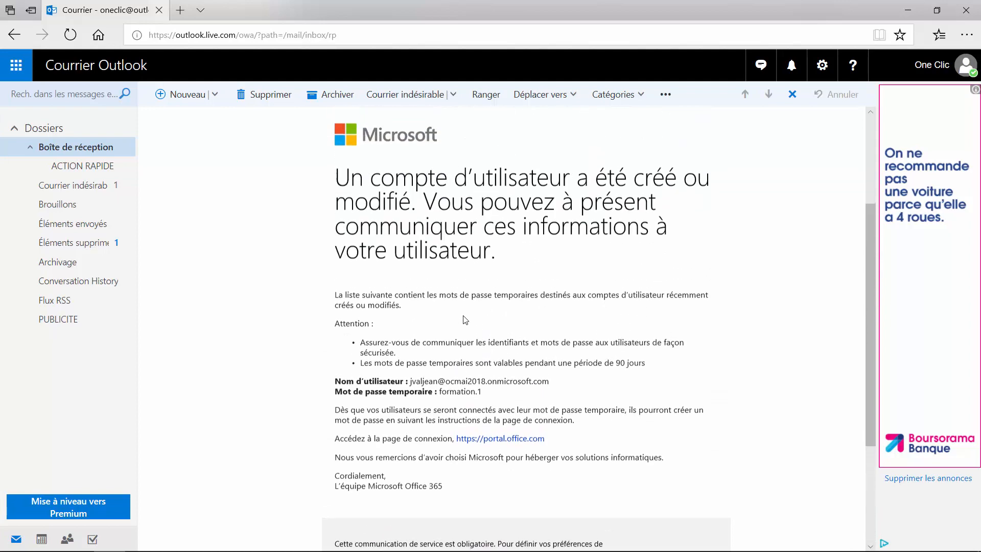
scroll(465, 319, "down", 1)
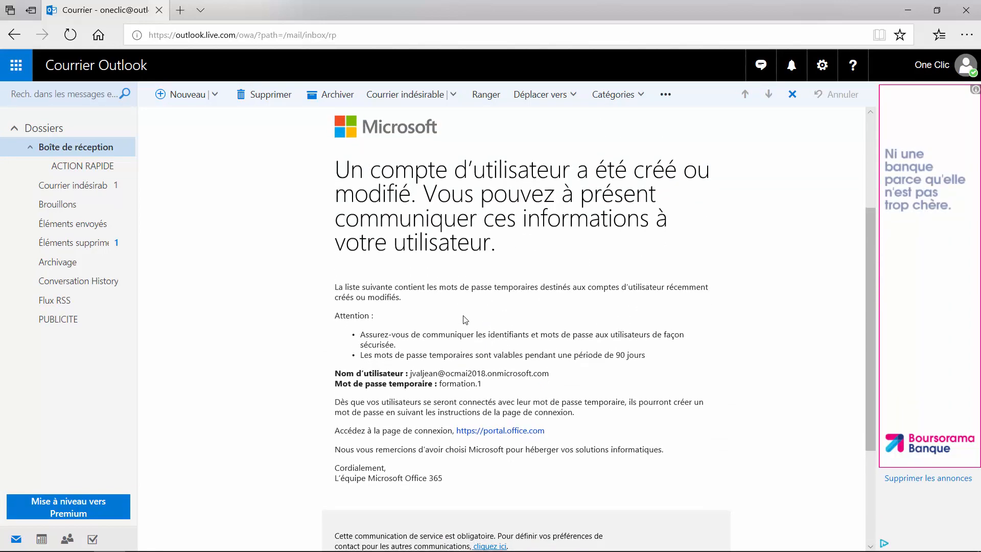